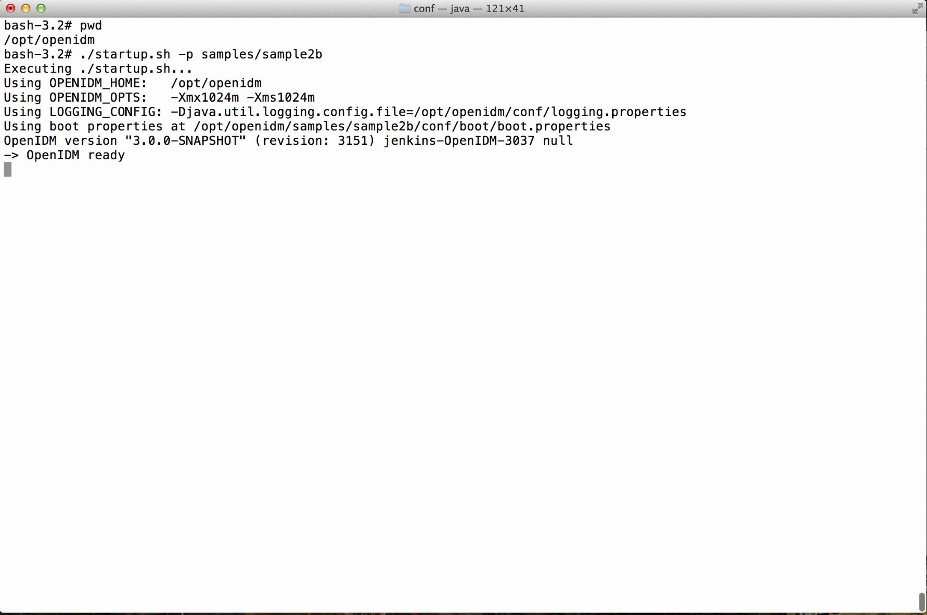
Step: List the OpenIDM components with scr list and examine their states, highlighting the unsatisfied repo.jdbc and external.email entries
{"action": "type", "text": "scr list"}
{"action": "key", "text": "Return"}
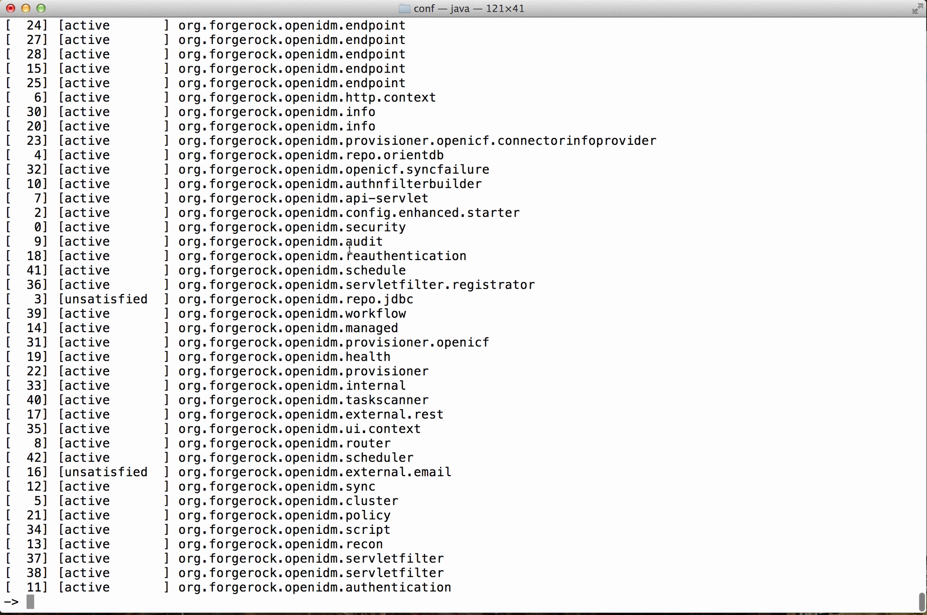
{"action": "scroll", "coordinate": [349, 247], "scroll_direction": "up", "scroll_amount": 3}
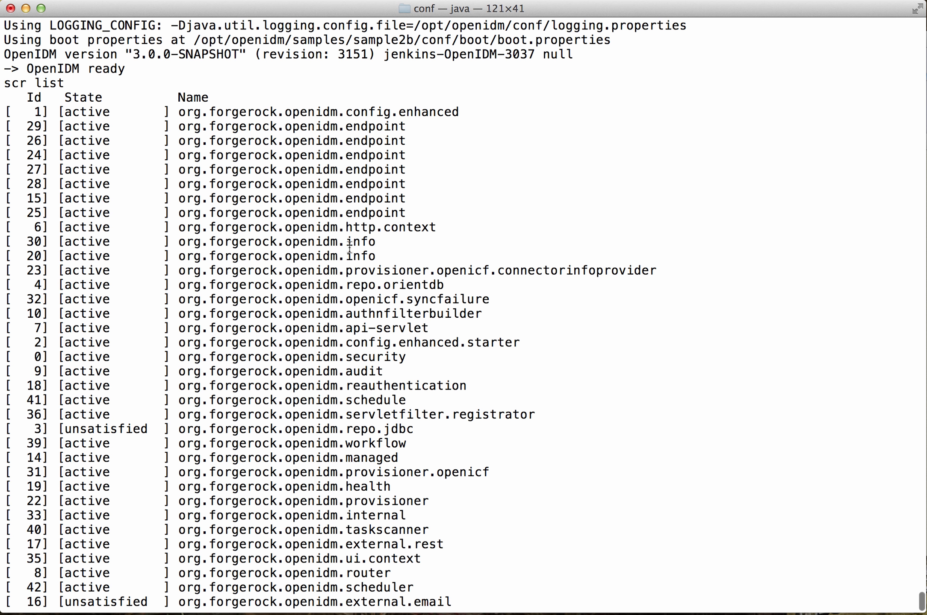
{"action": "scroll", "coordinate": [350, 247], "scroll_direction": "down", "scroll_amount": 3}
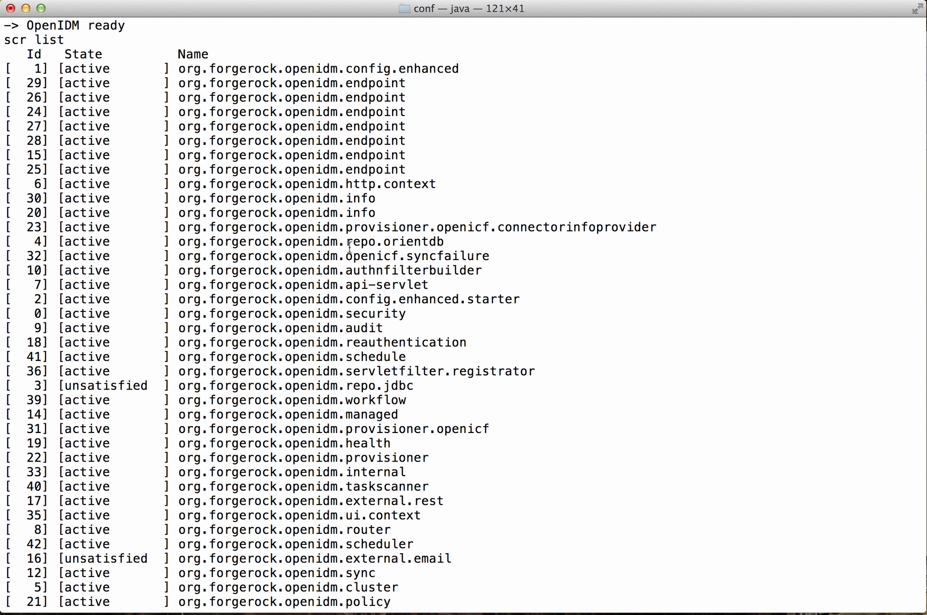
{"action": "scroll", "coordinate": [349, 247], "scroll_direction": "down", "scroll_amount": 6}
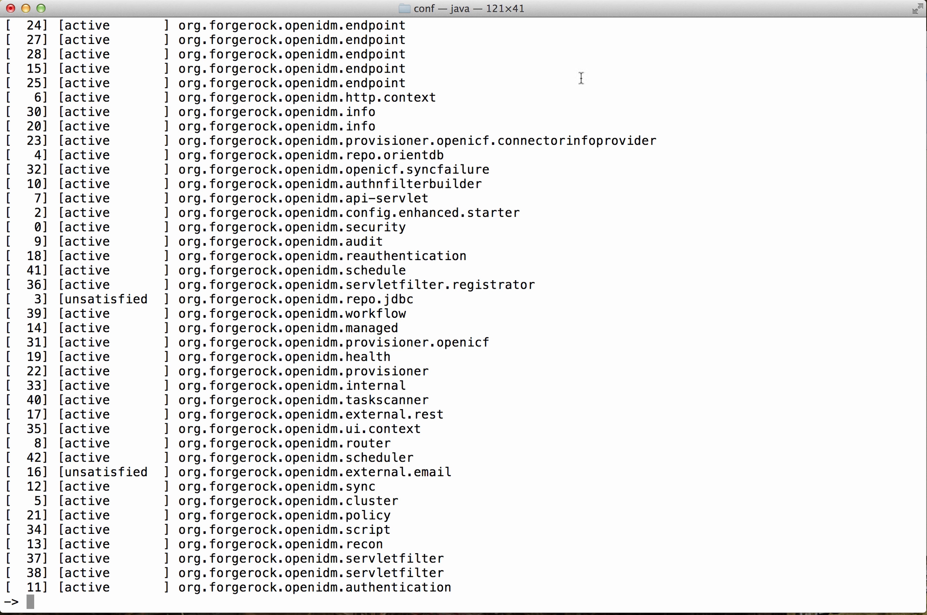
{"action": "left_click_drag", "start_coordinate": [418, 299], "coordinate": [175, 302]}
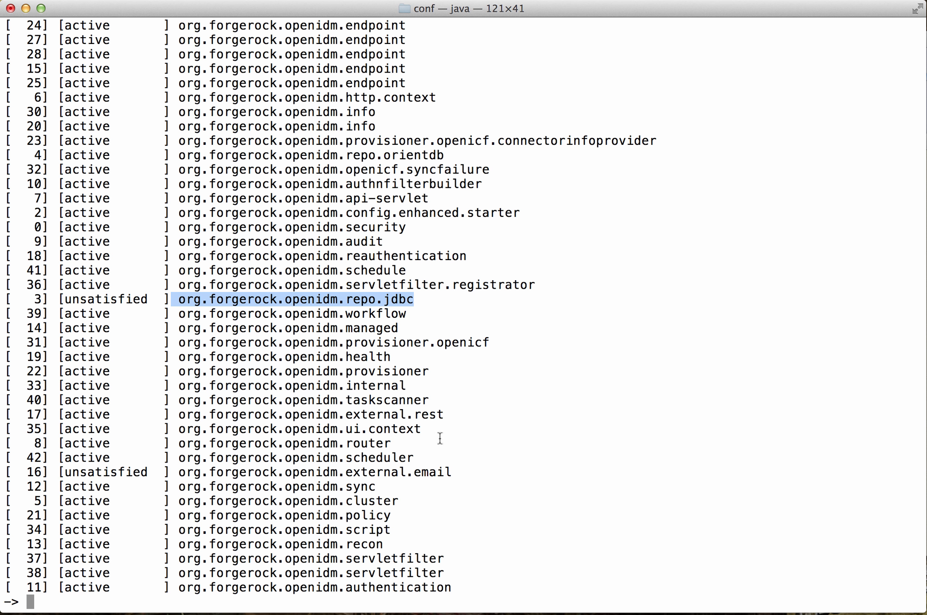
{"action": "left_click_drag", "start_coordinate": [452, 472], "coordinate": [178, 473]}
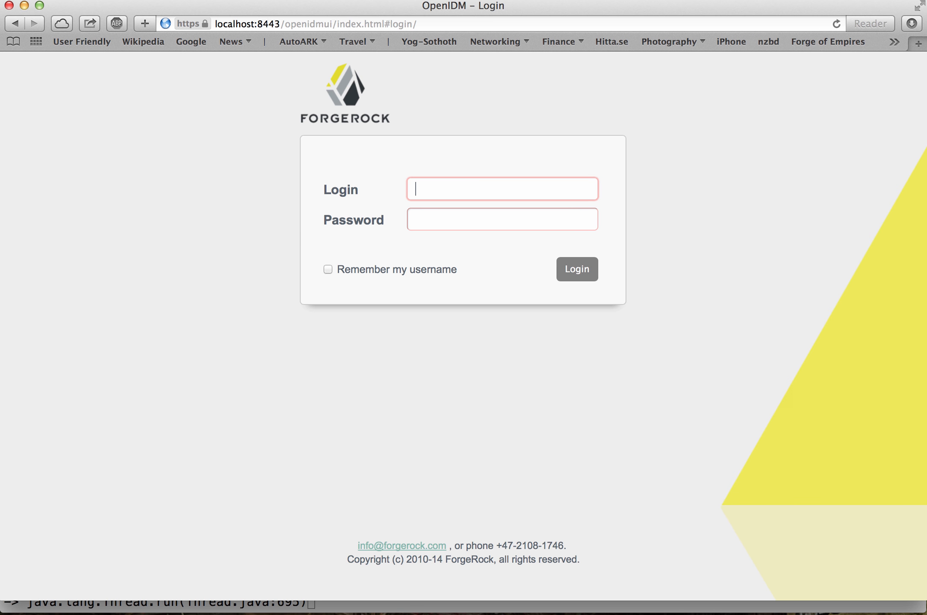
Step: In Safari, sign in to the OpenIDM web interface as openidm-admin, entering the account password
{"action": "type", "text": "op"}
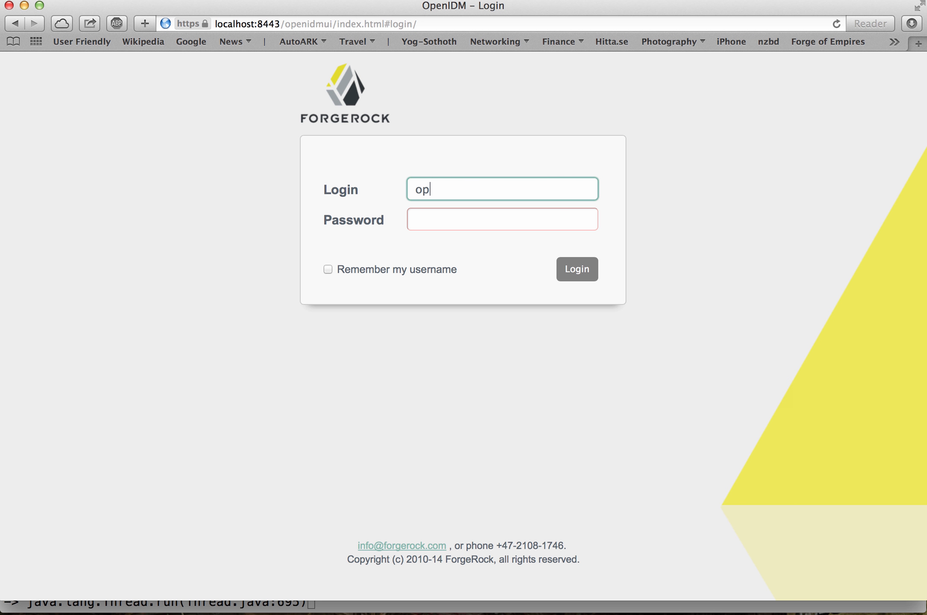
{"action": "type", "text": "enidm-admin"}
{"action": "key", "text": "Tab"}
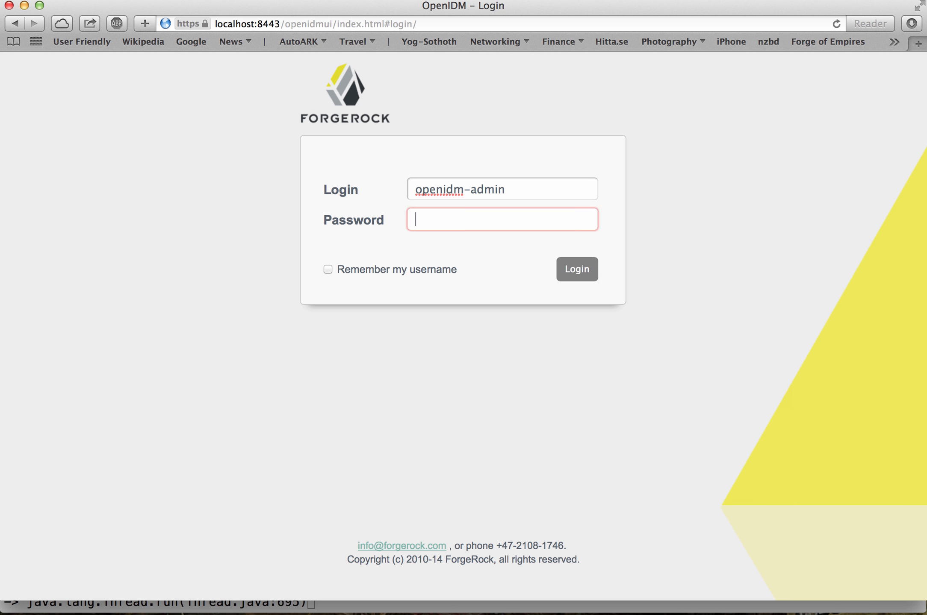
{"action": "type", "text": "openidm-admin"}
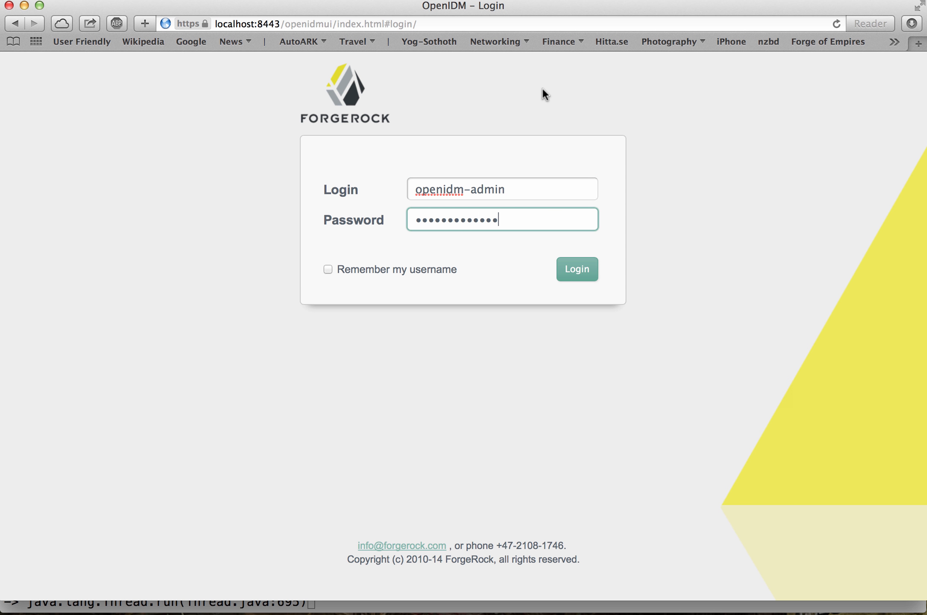
{"action": "left_click", "coordinate": [576, 270]}
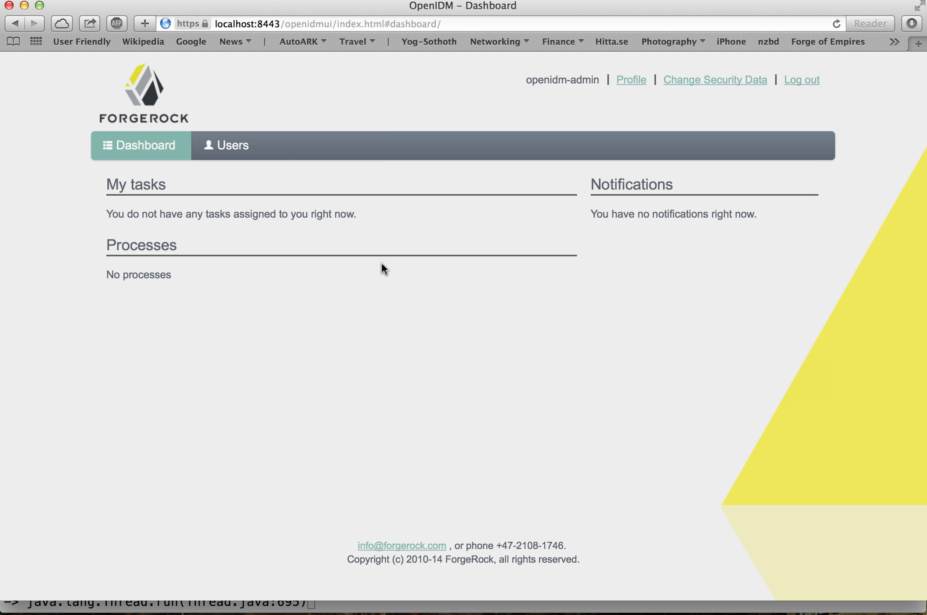
Step: View the OpenIDM users list and return to the dashboard
{"action": "left_click", "coordinate": [234, 147]}
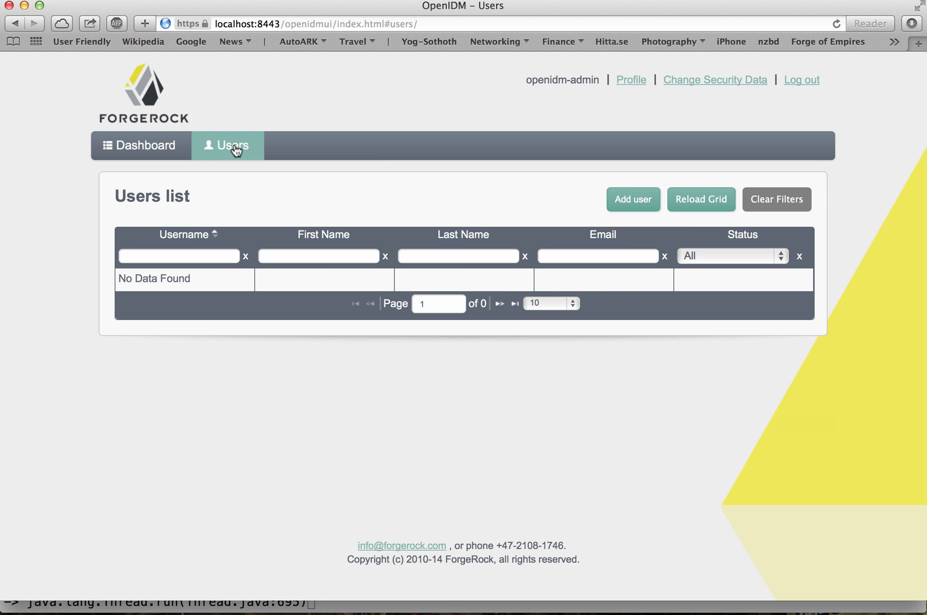
{"action": "left_click", "coordinate": [158, 139]}
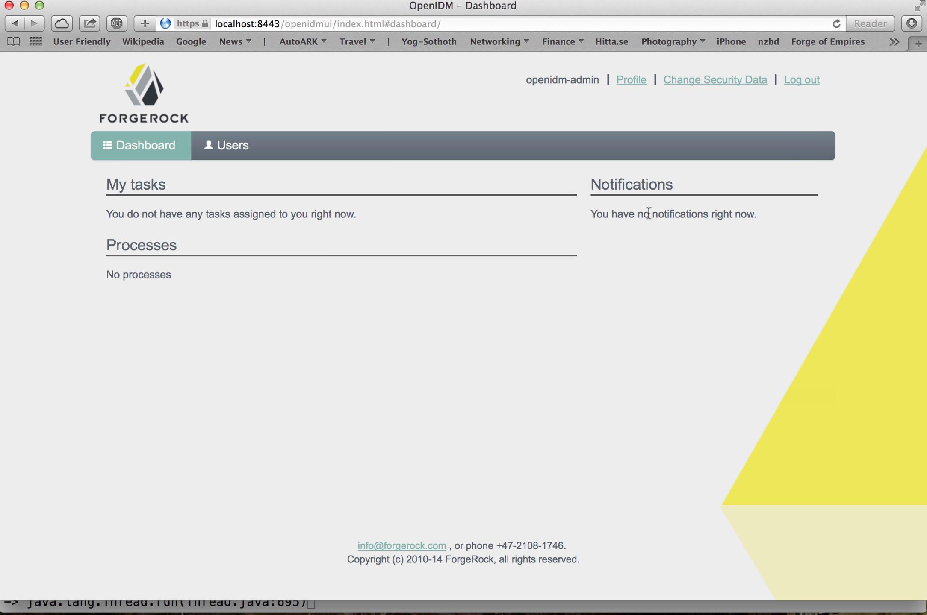
Step: View the administrator's profile and its security data change form, close the form without changes, and log out
{"action": "left_click", "coordinate": [632, 80]}
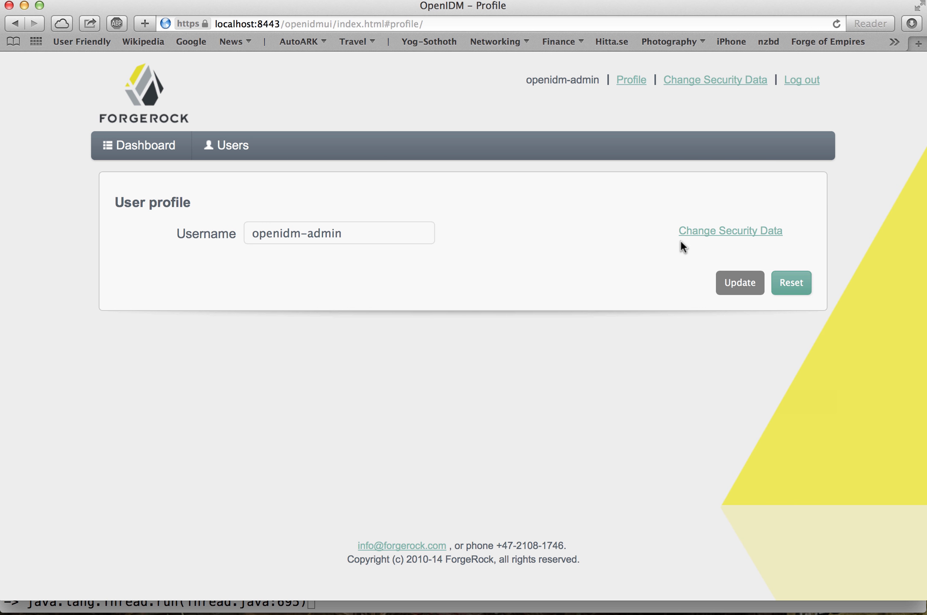
{"action": "left_click", "coordinate": [717, 233]}
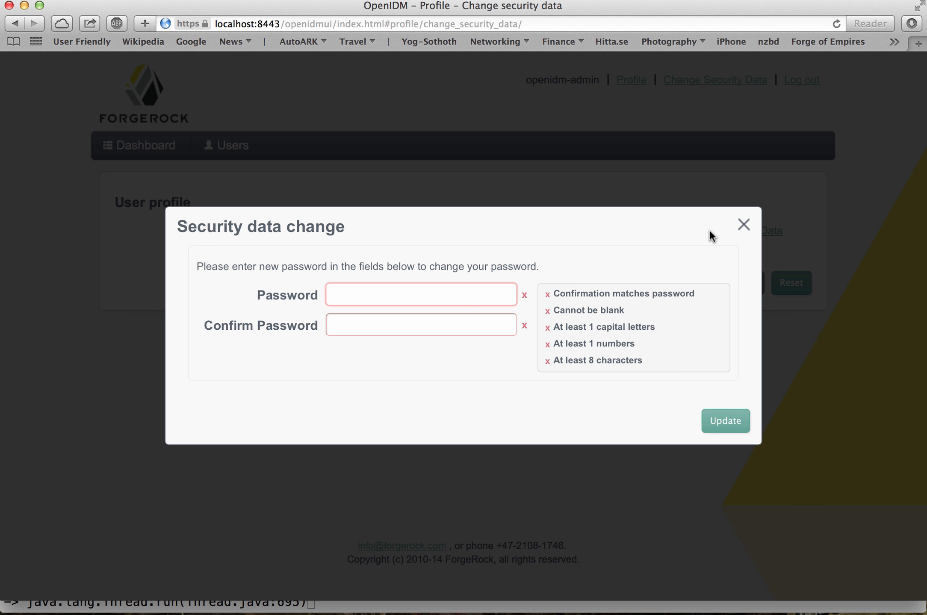
{"action": "left_click", "coordinate": [744, 223]}
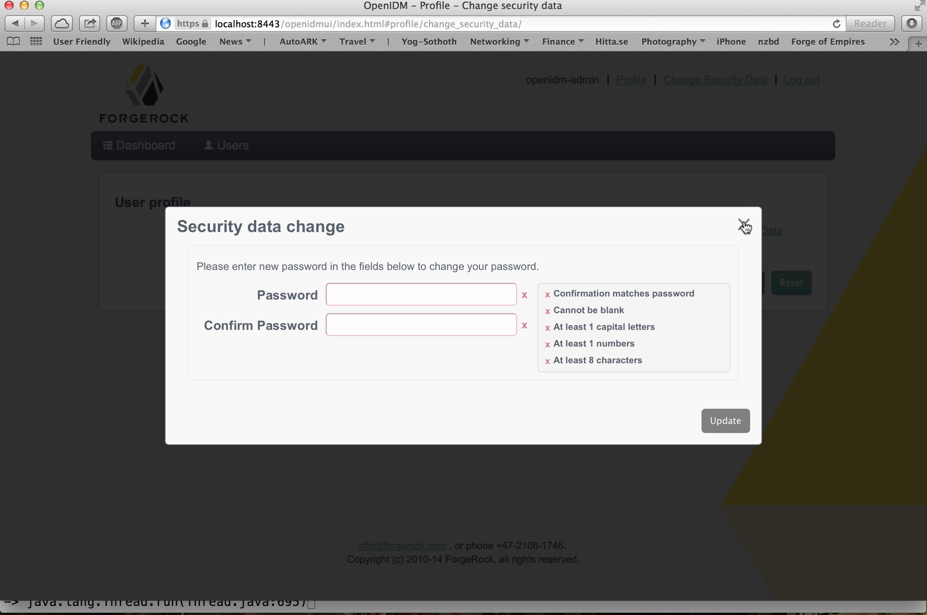
{"action": "left_click", "coordinate": [743, 223]}
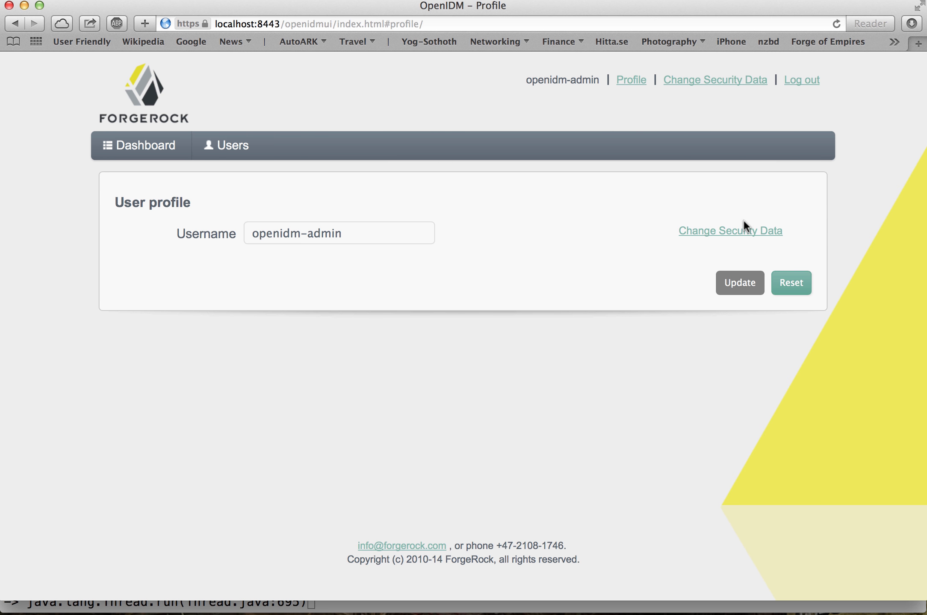
{"action": "left_click", "coordinate": [804, 85]}
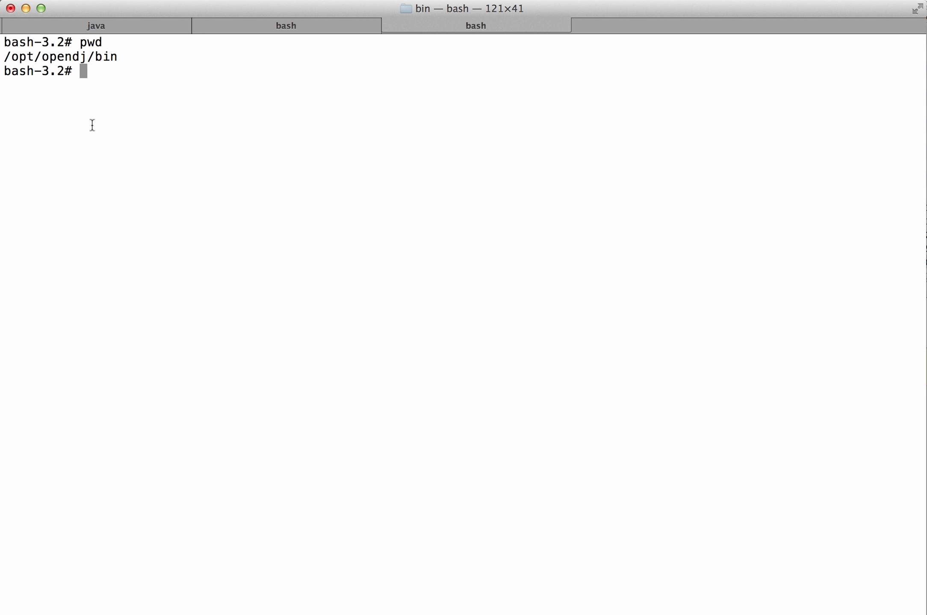
Step: In the terminal, run ./control-panel from /opt/opendj/bin and authenticate to the local server as cn=Directory Manager with the password
{"action": "type", "text": "./co"}
{"action": "key", "text": "Tab"}
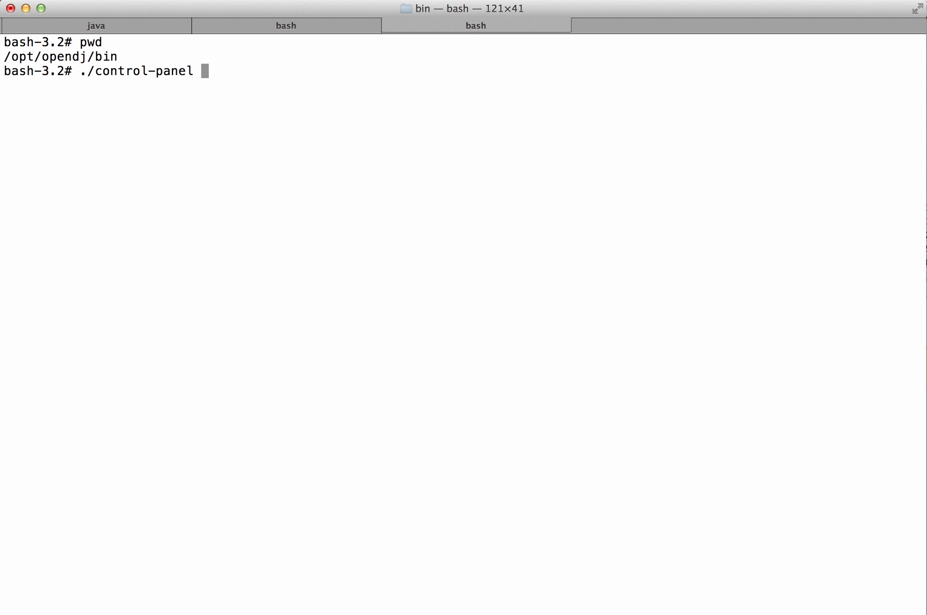
{"action": "key", "text": "Return"}
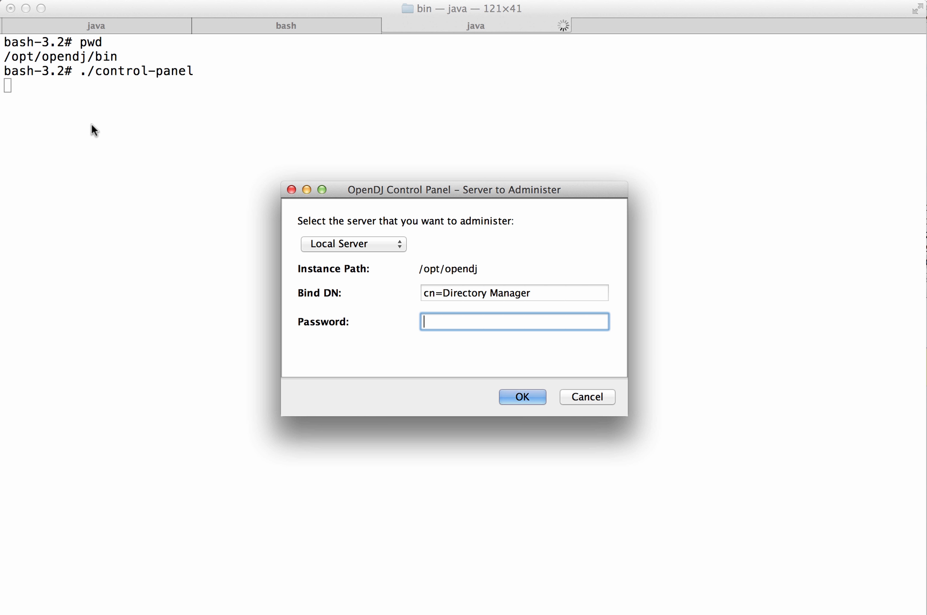
{"action": "type", "text": "password"}
{"action": "key", "text": "Return"}
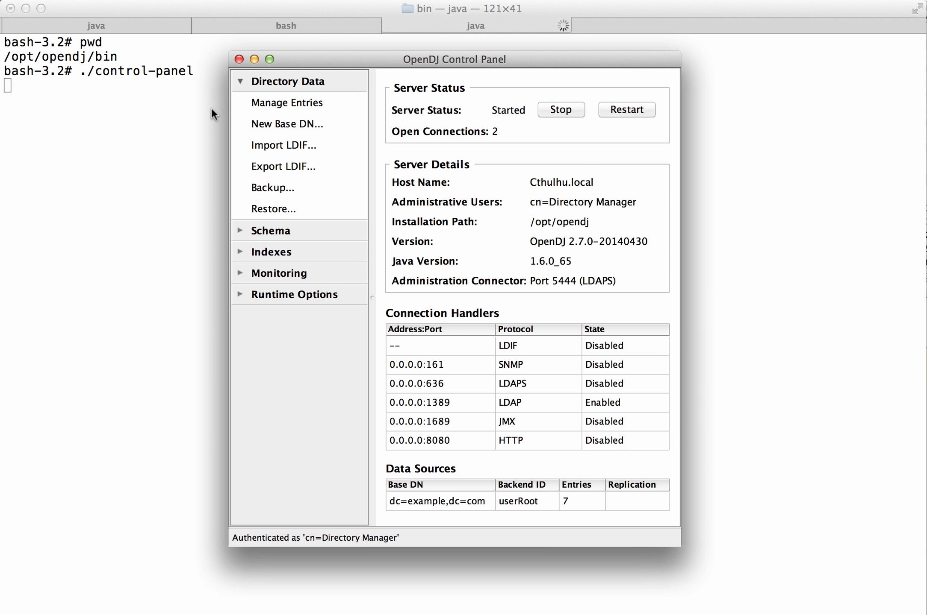
Step: Open the OpenDJ directory entries and expand People and Groups under dc=example,dc=com to examine them, then return to the terminal
{"action": "left_click", "coordinate": [266, 102]}
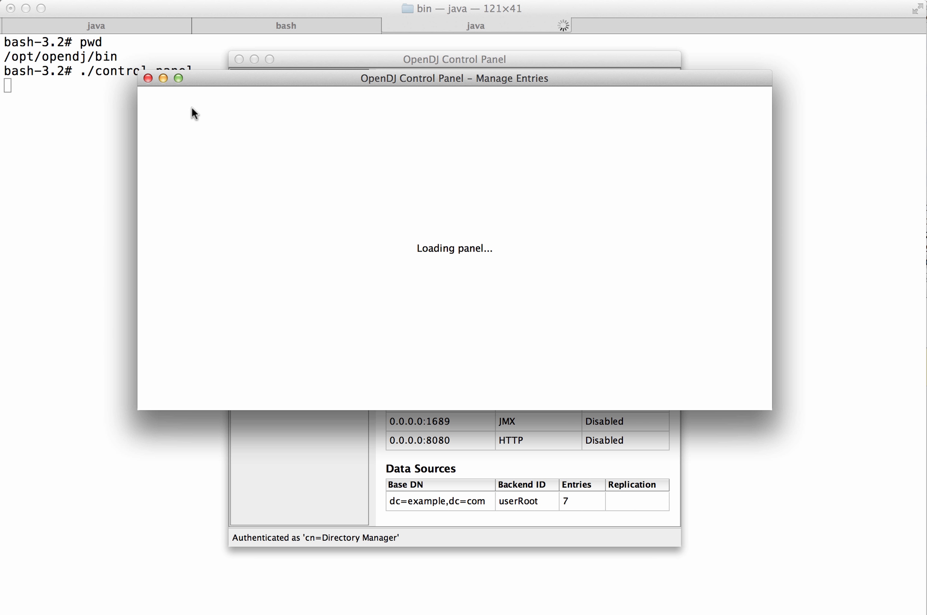
{"action": "left_click", "coordinate": [147, 141]}
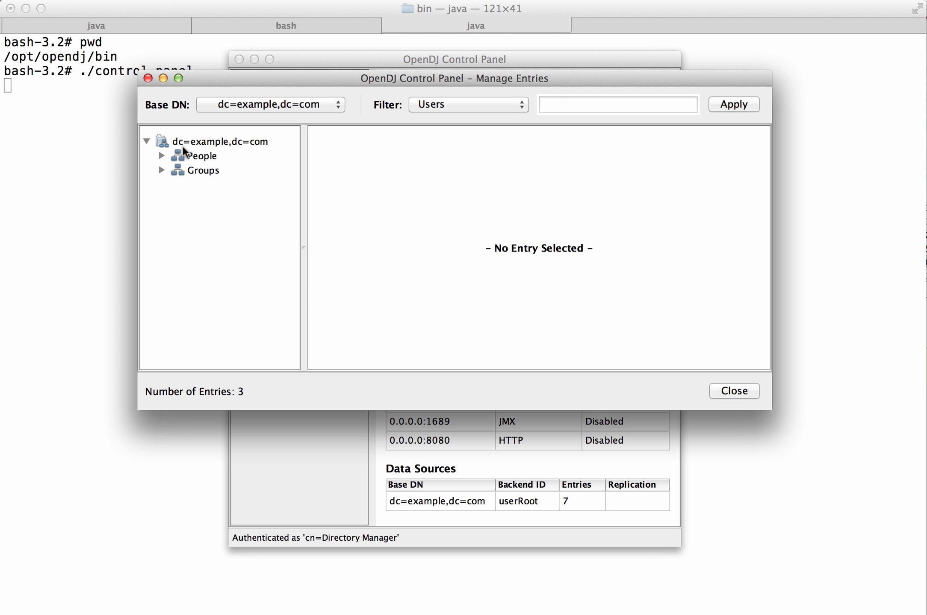
{"action": "left_click", "coordinate": [161, 156]}
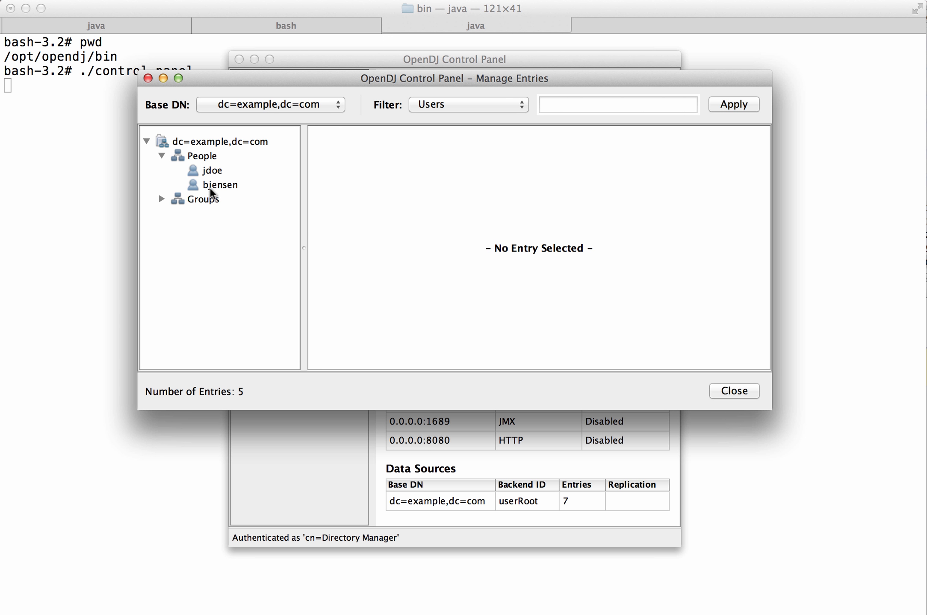
{"action": "left_click", "coordinate": [161, 199]}
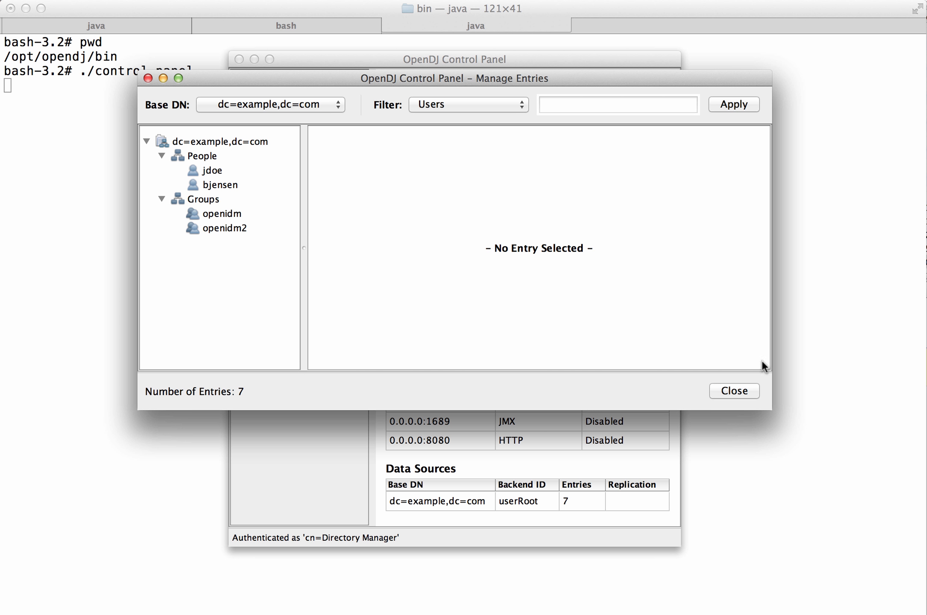
{"action": "left_click", "coordinate": [815, 327]}
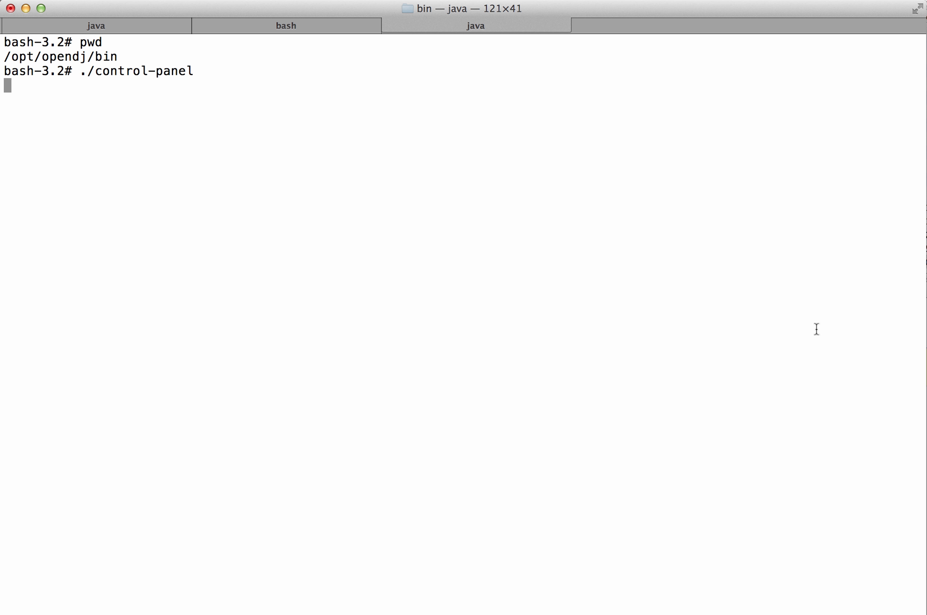
Step: In the shell session for the sample2b directory, list the folder contents with ls and print the working directory with pwd
{"action": "left_click", "coordinate": [309, 25]}
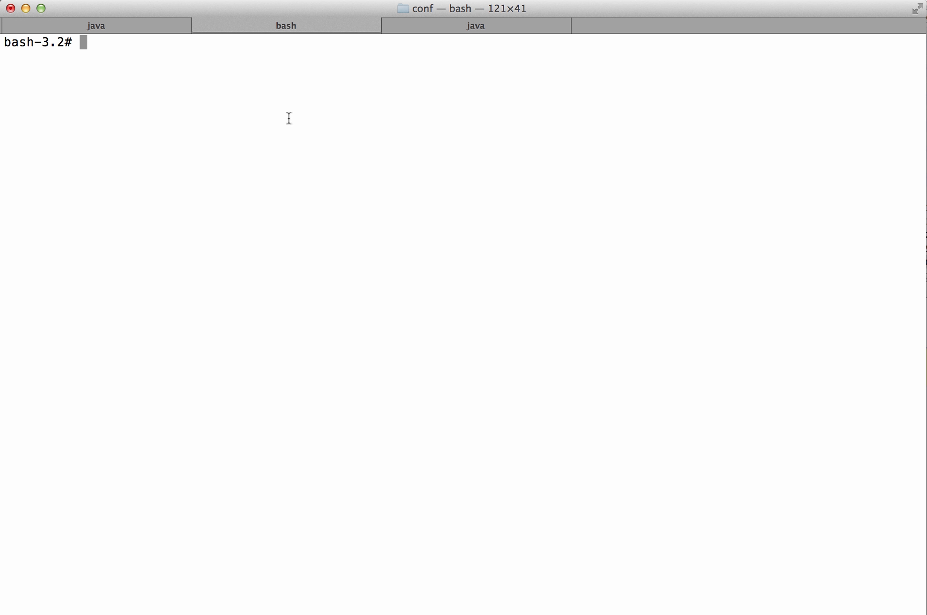
{"action": "type", "text": "ls"}
{"action": "key", "text": "Return"}
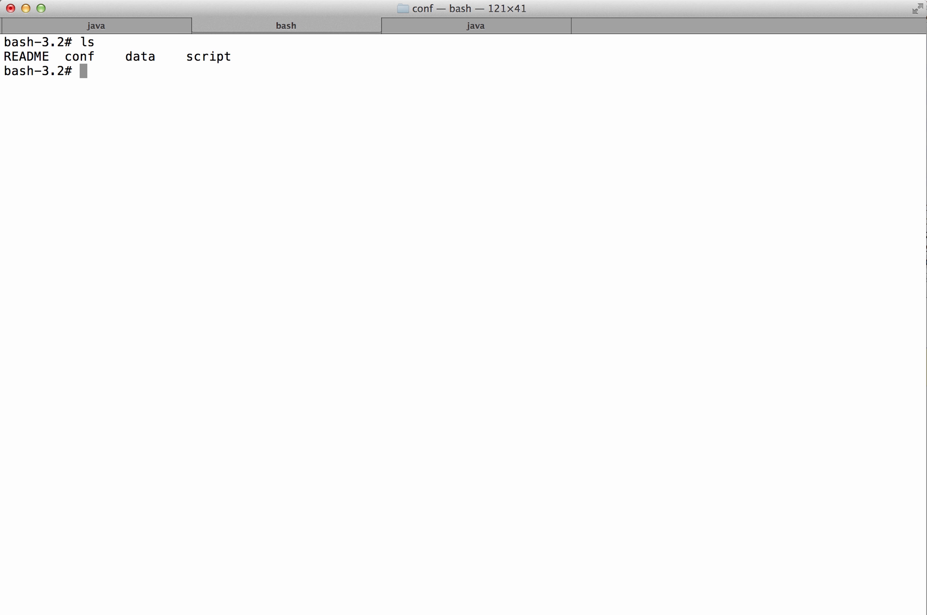
{"action": "type", "text": "pwd"}
{"action": "key", "text": "Return"}
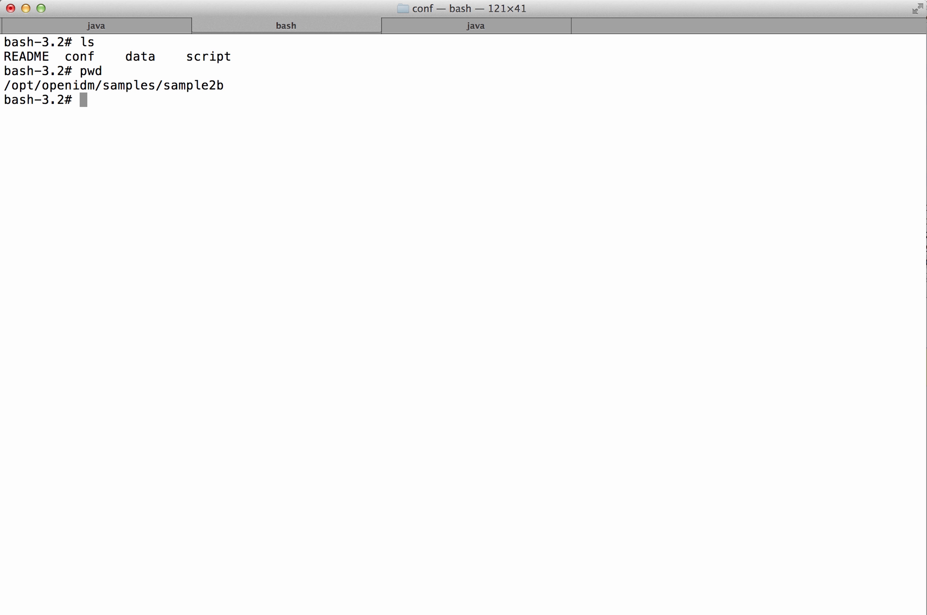
Step: Display the sample's README with cat and read its description, configuration files and reconciliation instructions
{"action": "type", "text": "cat README"}
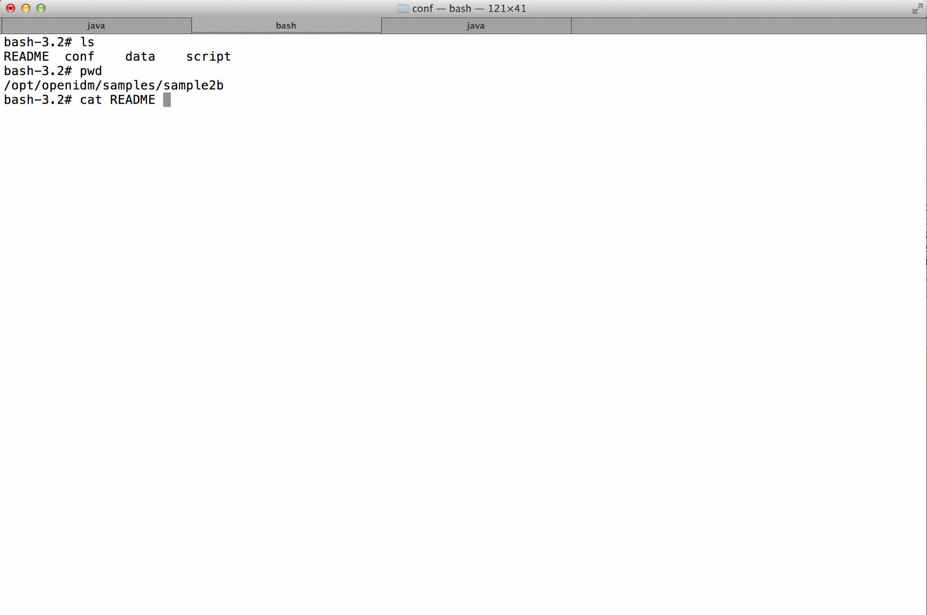
{"action": "key", "text": "Return"}
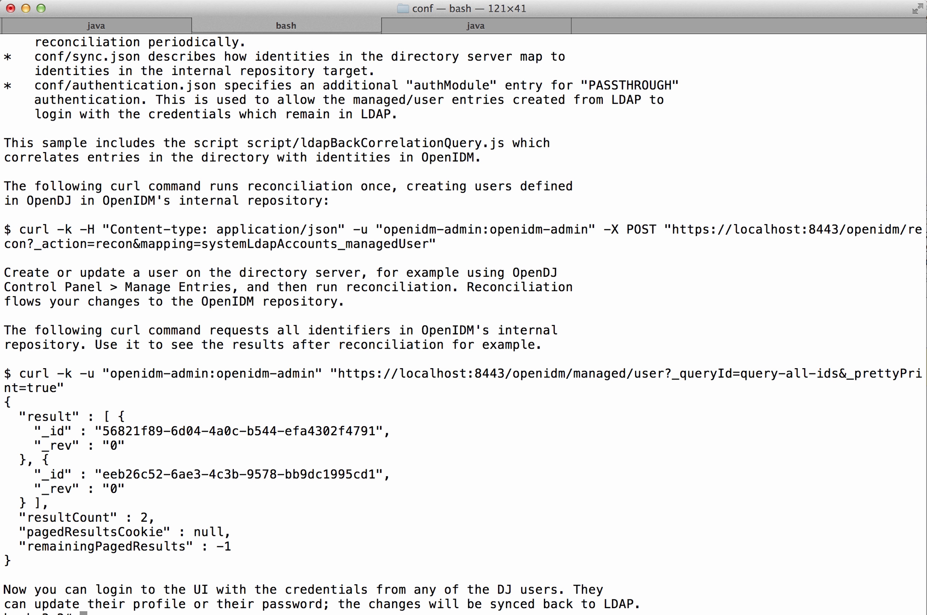
{"action": "scroll", "coordinate": [325, 222], "scroll_direction": "up", "scroll_amount": 4}
{"action": "scroll", "coordinate": [325, 222], "scroll_direction": "up", "scroll_amount": 10}
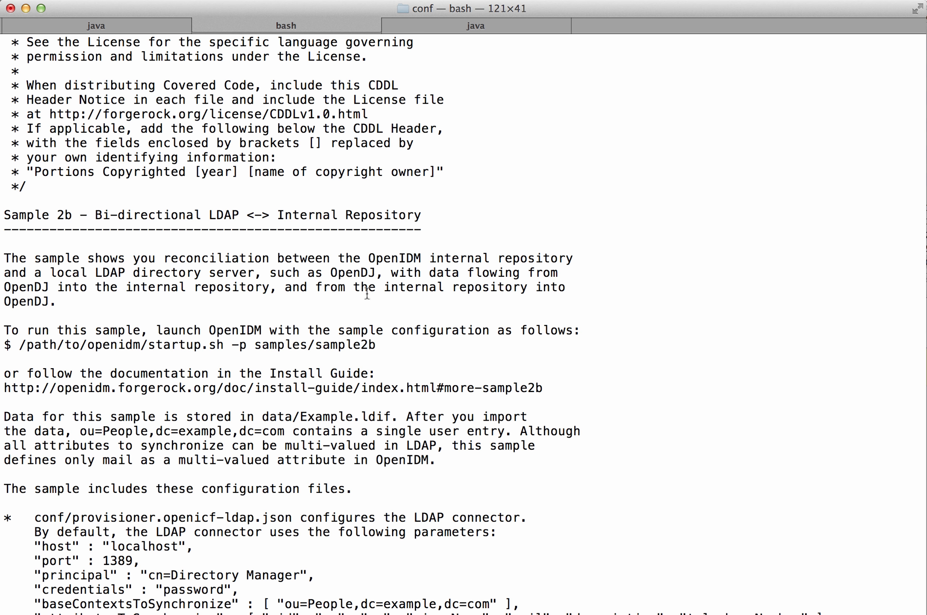
{"action": "scroll", "coordinate": [367, 294], "scroll_direction": "down", "scroll_amount": 3}
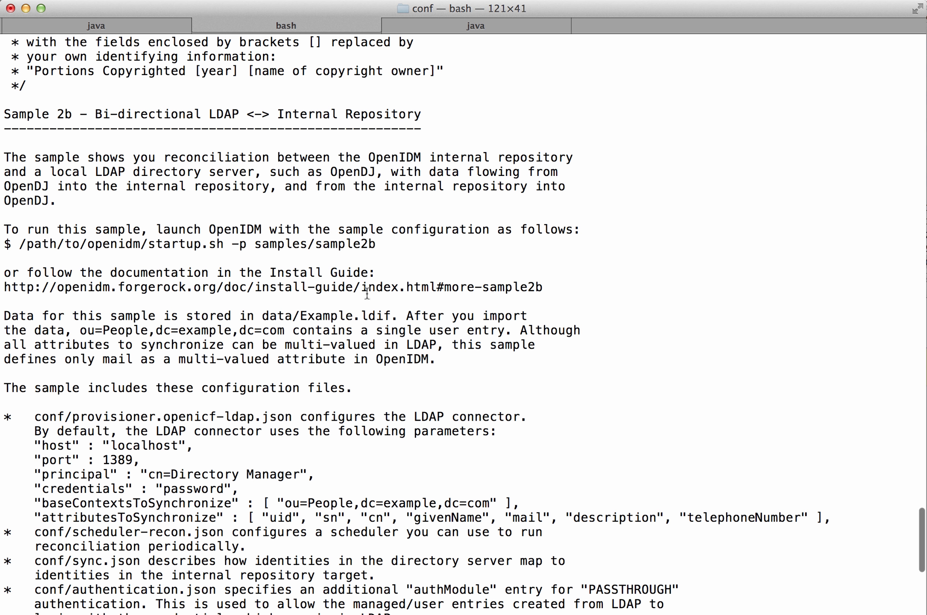
{"action": "scroll", "coordinate": [367, 294], "scroll_direction": "down", "scroll_amount": 5}
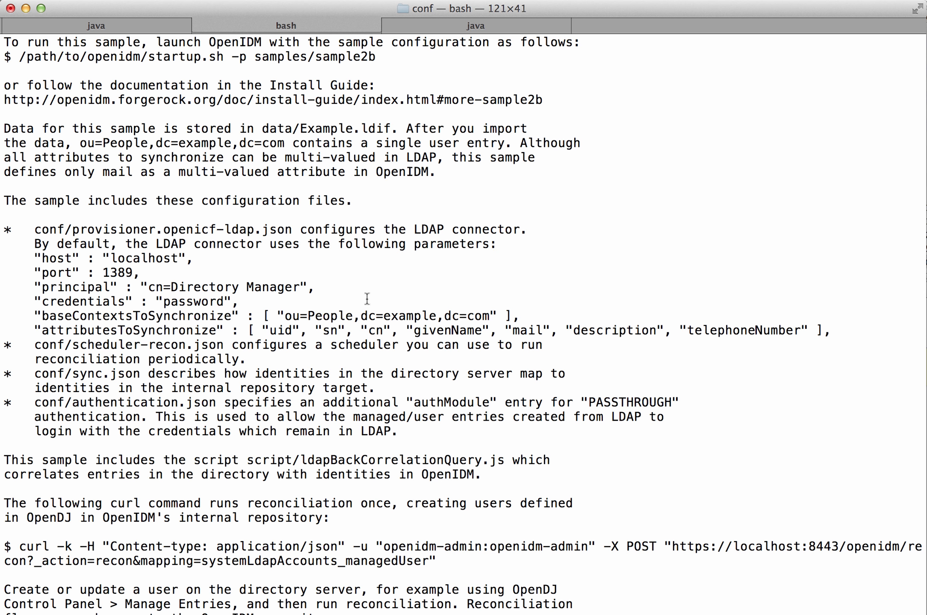
{"action": "scroll", "coordinate": [367, 299], "scroll_direction": "down", "scroll_amount": 1}
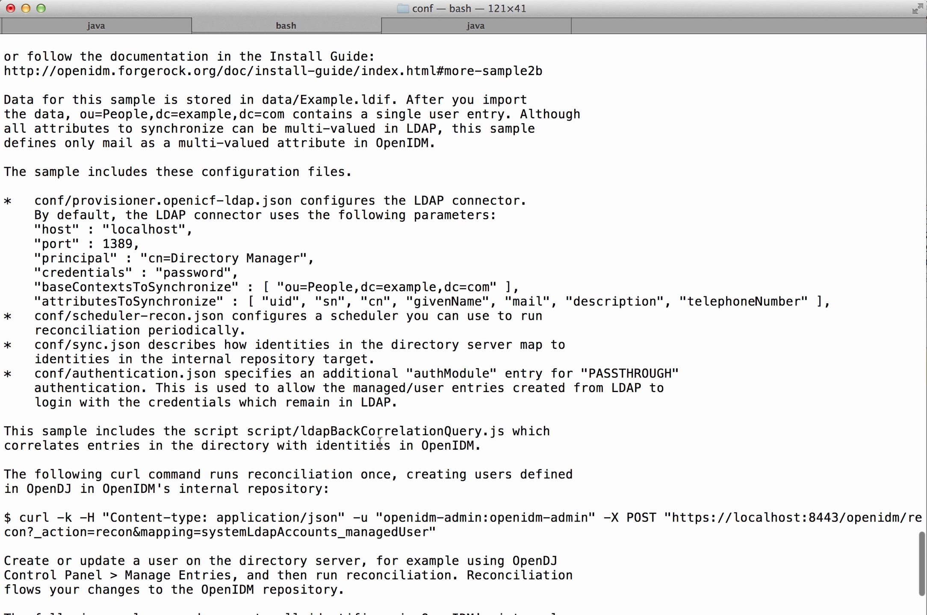
Step: Copy the README's curl command that runs reconciliation once for the systemLdapAccounts_managedUser mapping, and return to the shell prompt
{"action": "left_click_drag", "start_coordinate": [436, 533], "coordinate": [14, 518]}
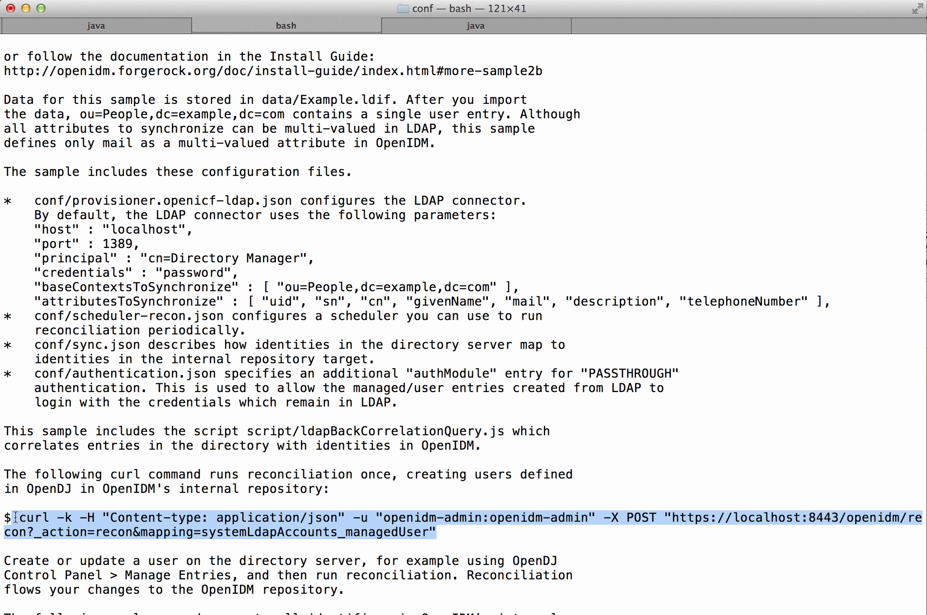
{"action": "right_click", "coordinate": [43, 521]}
{"action": "left_click", "coordinate": [88, 536]}
{"action": "key", "text": "Return"}
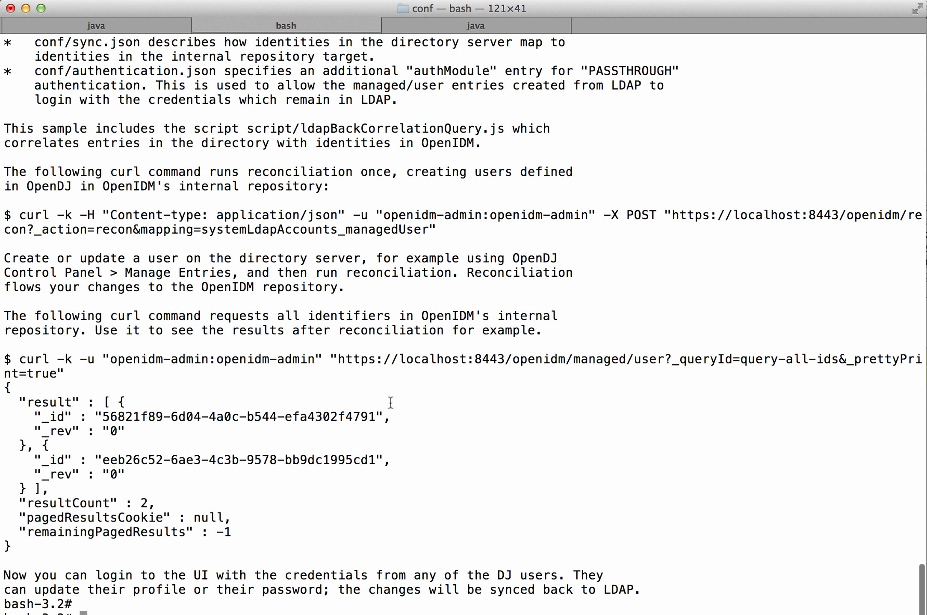
{"action": "left_click_drag", "start_coordinate": [367, 614], "coordinate": [366, 613]}
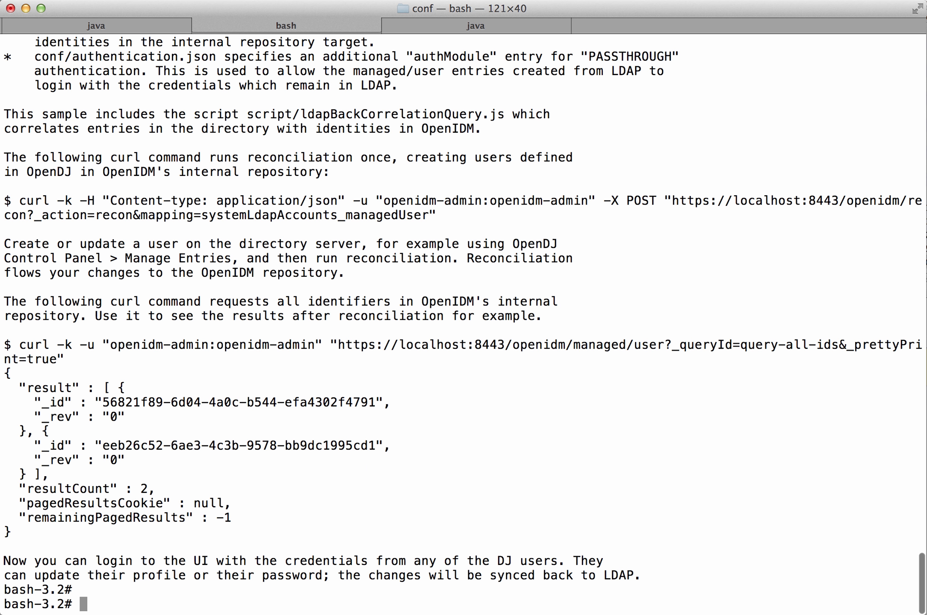
Step: Print the working directory with pwd and move up two levels to /opt/openidm with cd .., listing each level's contents with ls
{"action": "type", "text": "pwd"}
{"action": "key", "text": "Return"}
{"action": "type", "text": "cd .."}
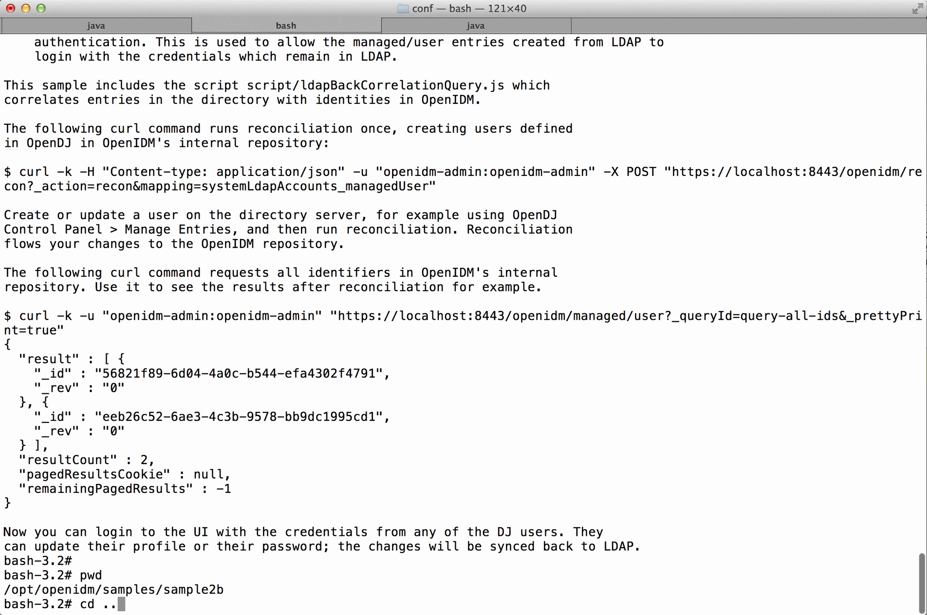
{"action": "key", "text": "Return"}
{"action": "type", "text": "ls"}
{"action": "key", "text": "Return"}
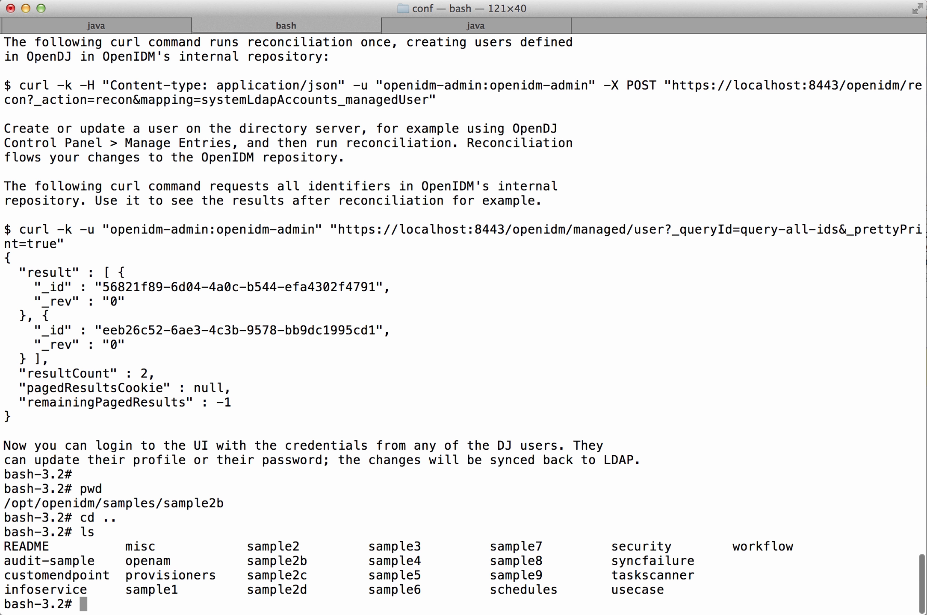
{"action": "type", "text": "cd .."}
{"action": "key", "text": "Return"}
{"action": "type", "text": "ls"}
{"action": "key", "text": "Return"}
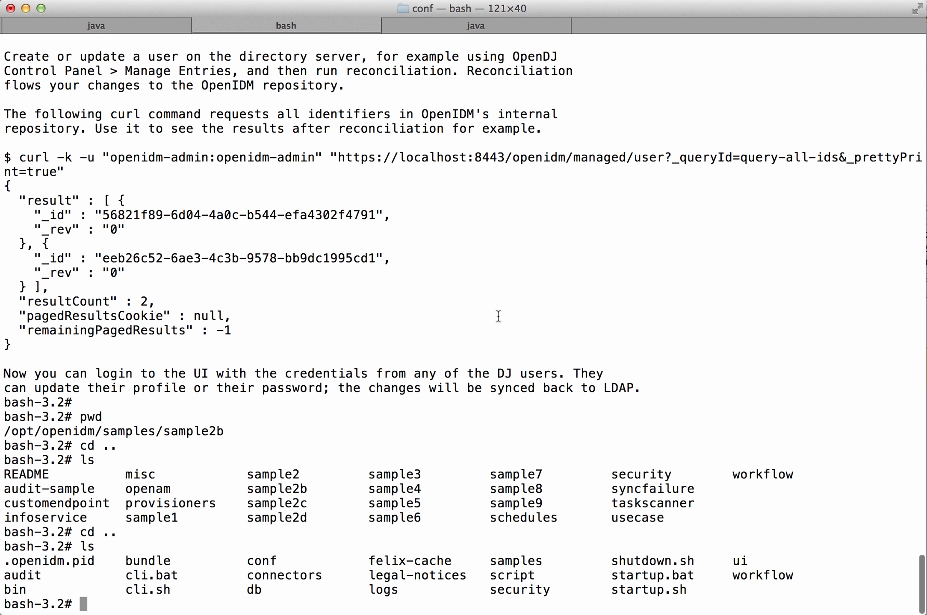
Step: Paste and run the copied curl POST command, including the admin username and password, to reconcile the systemLdapAccounts_managedUser mapping
{"action": "right_click", "coordinate": [502, 318]}
{"action": "left_click", "coordinate": [524, 334]}
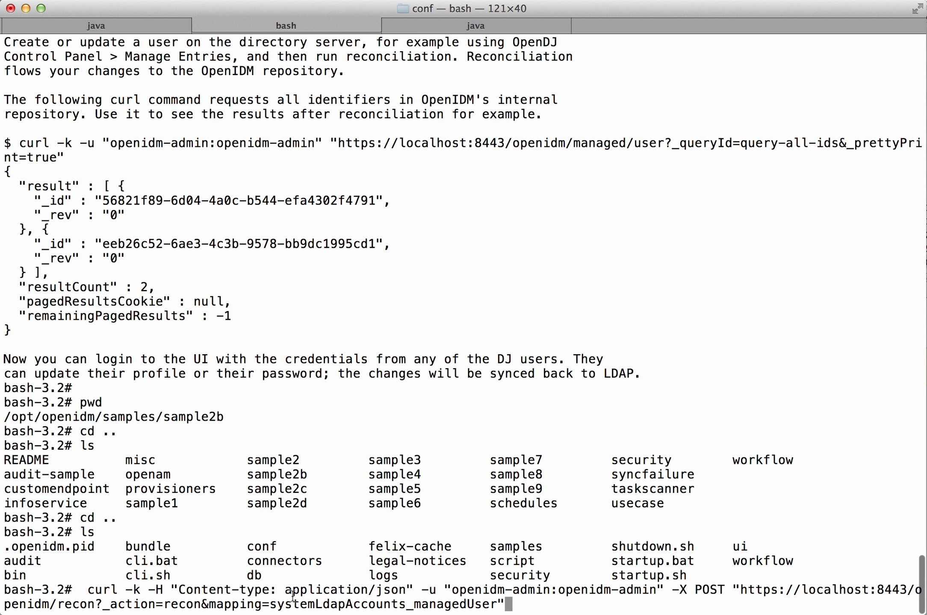
{"action": "key", "text": "Return"}
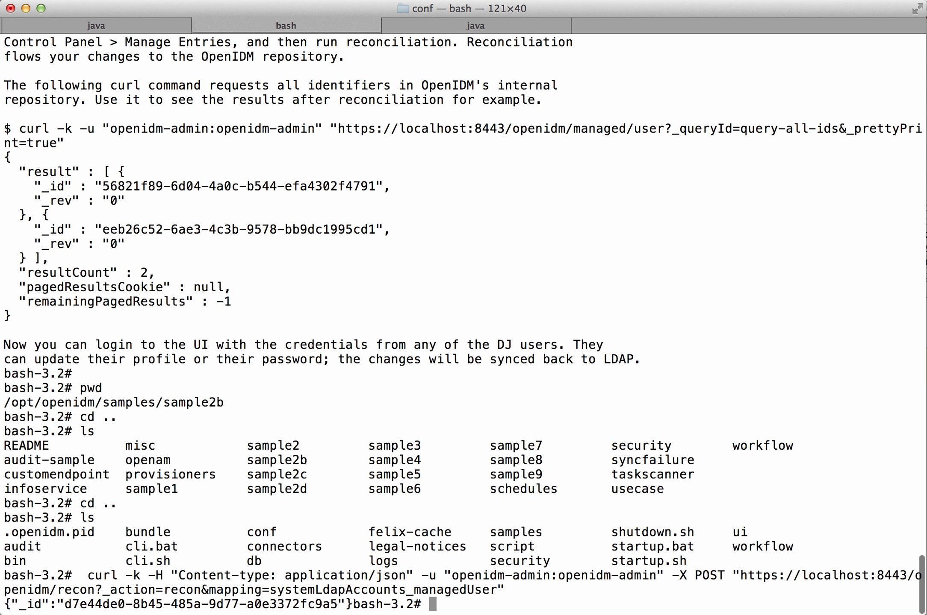
Step: Switch to the browser, log in to the OpenIDM UI as openidm-admin with the account password, and open the Users list
{"action": "key", "text": "super+Tab"}
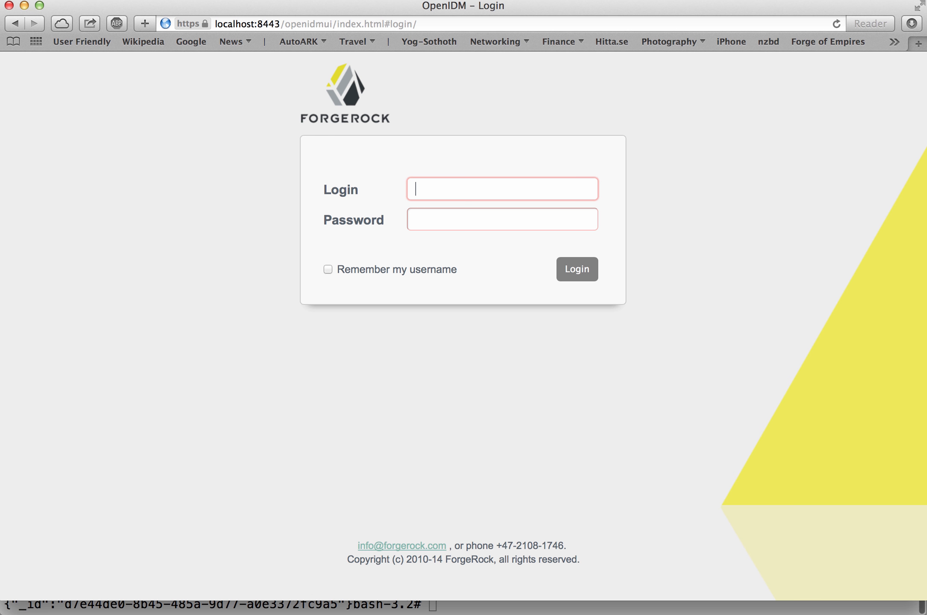
{"action": "type", "text": "openidm-admin"}
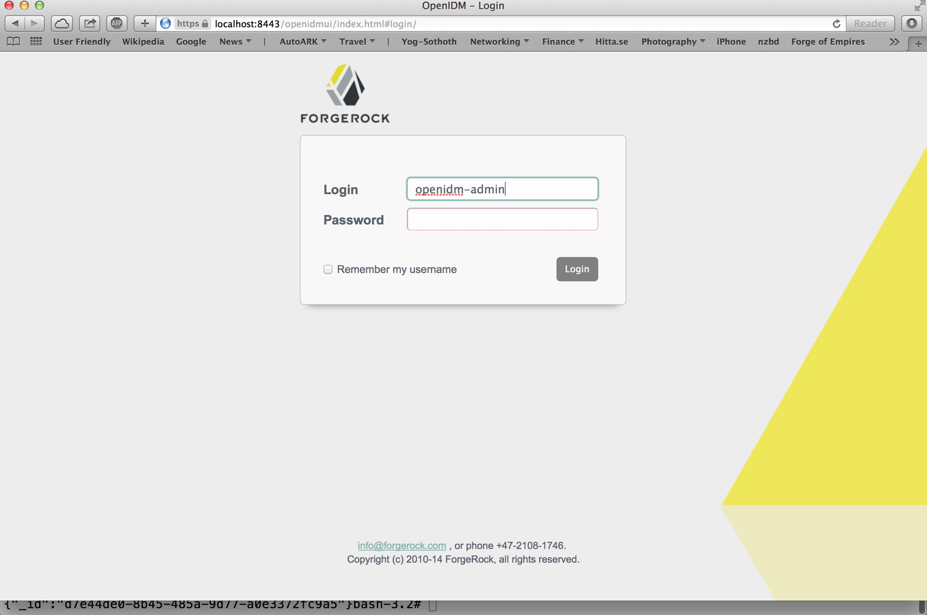
{"action": "key", "text": "Tab"}
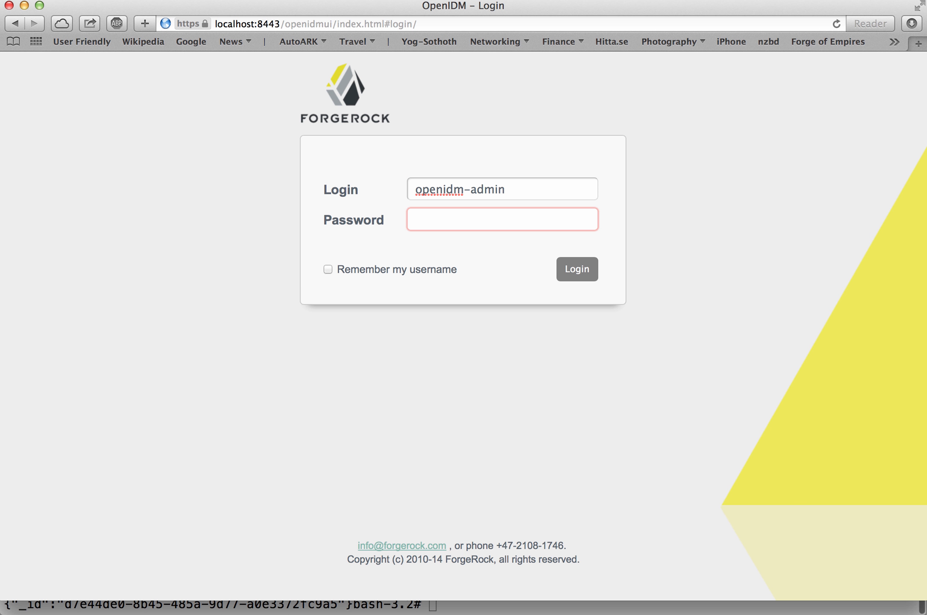
{"action": "type", "text": "openidm-admin"}
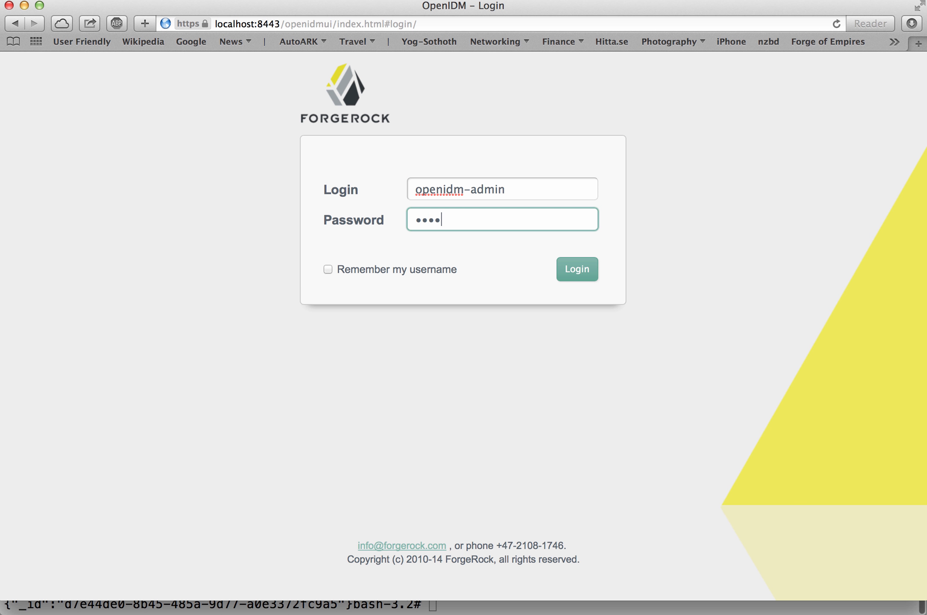
{"action": "key", "text": "Return"}
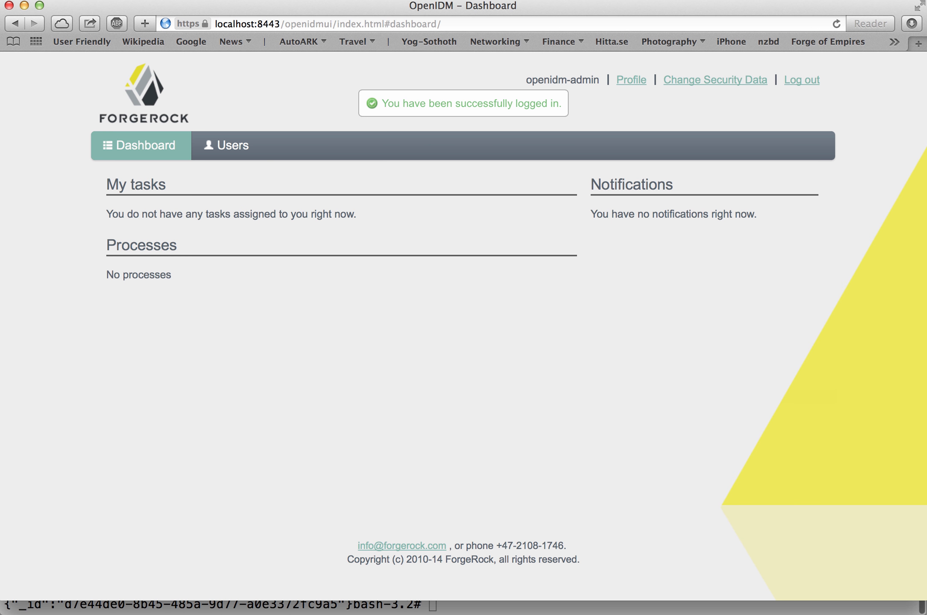
{"action": "left_click", "coordinate": [219, 145]}
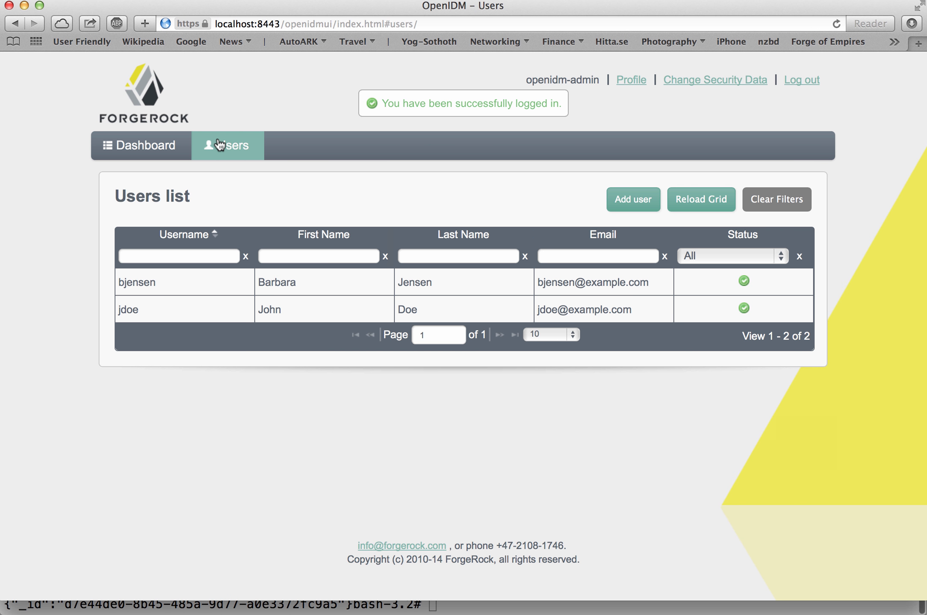